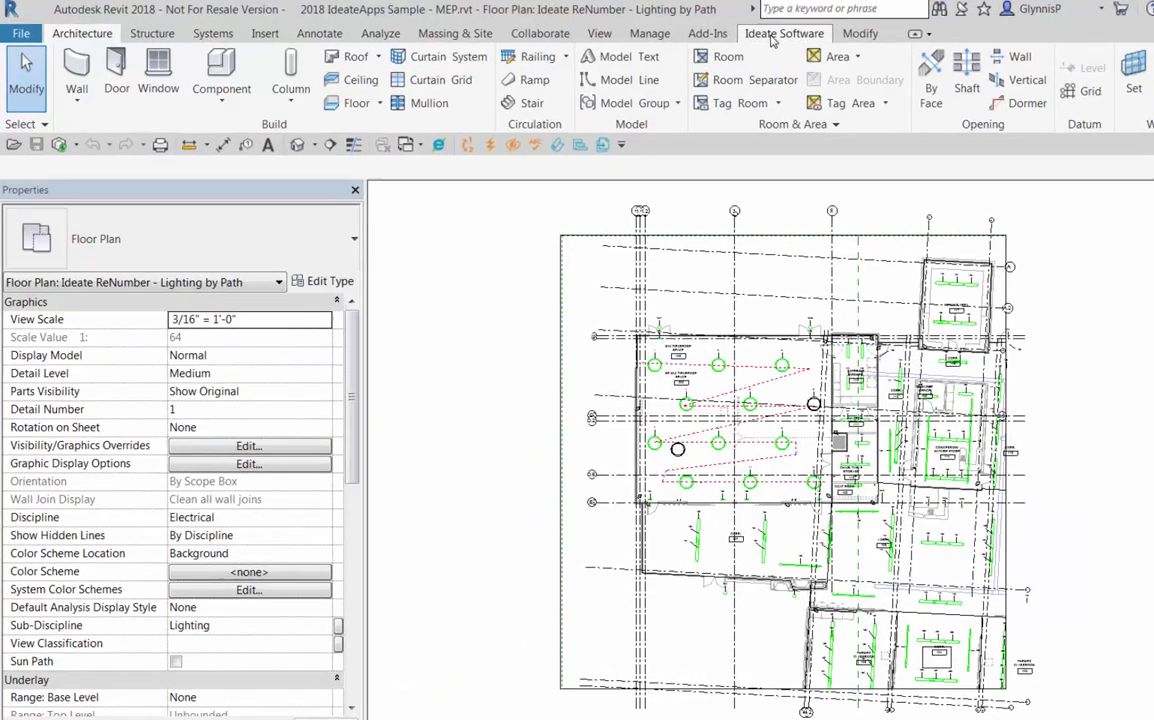
Step: Launch Ideate SpellCheck 2018 from the Ideate Software tab and the Quick Access Toolbar
{"action": "left_click", "coordinate": [718, 30]}
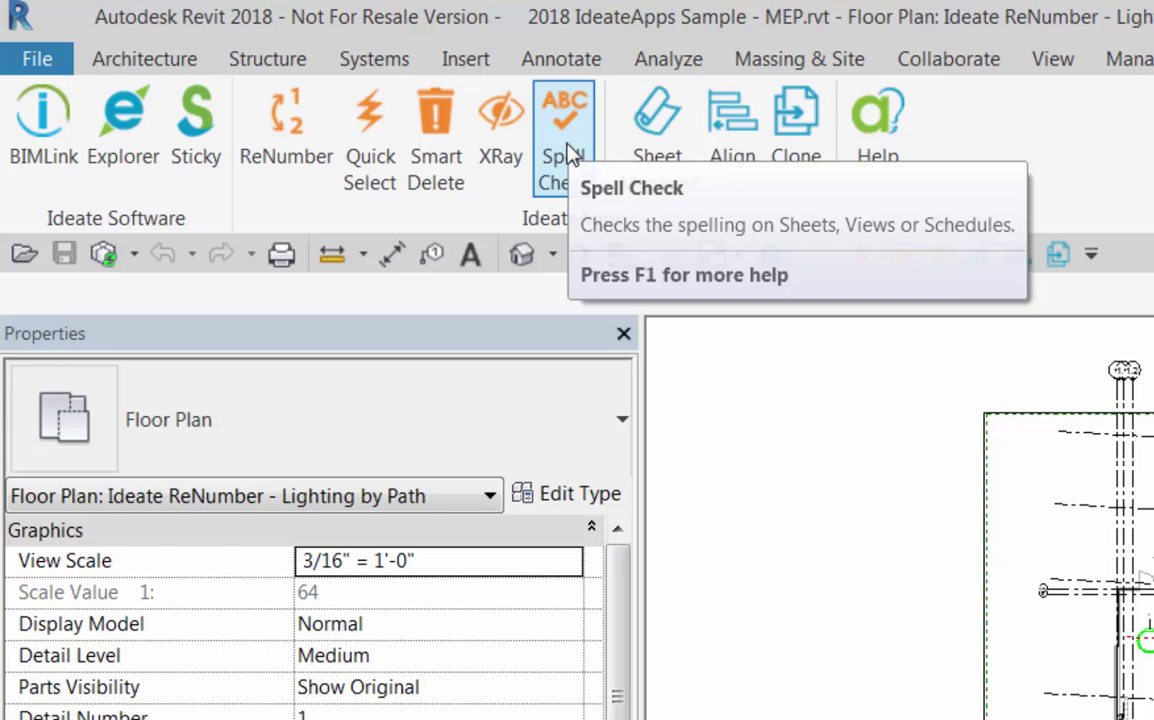
{"action": "right_click", "coordinate": [567, 155]}
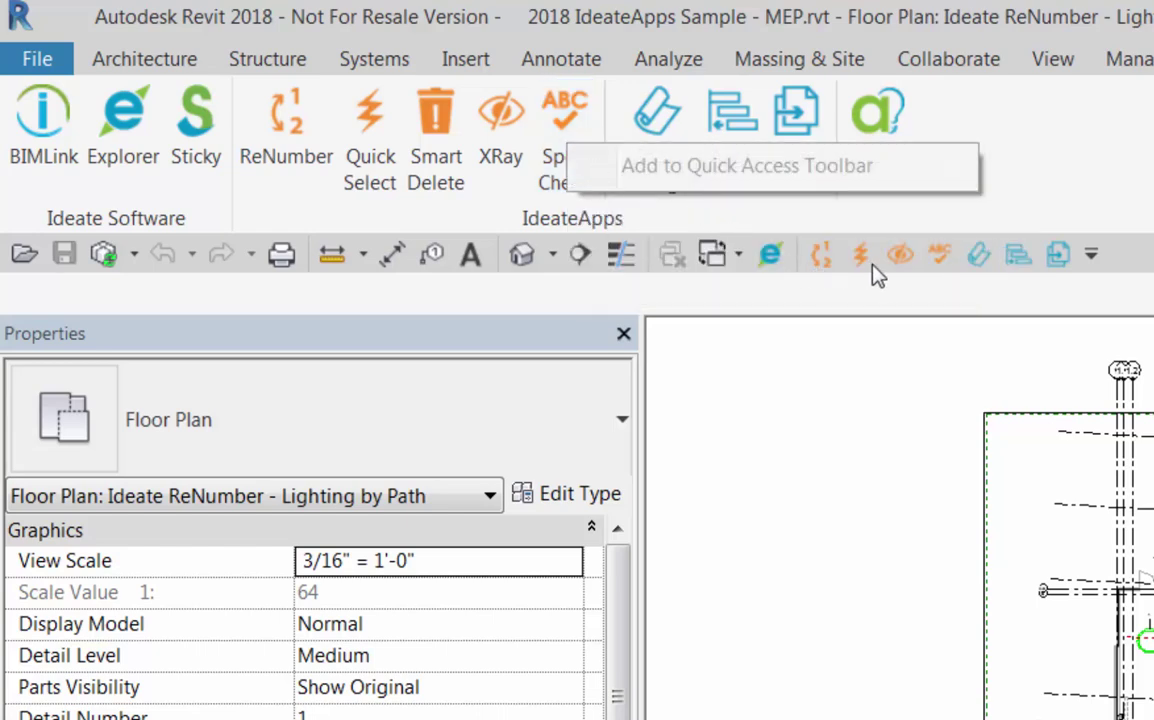
{"action": "left_click", "coordinate": [944, 262]}
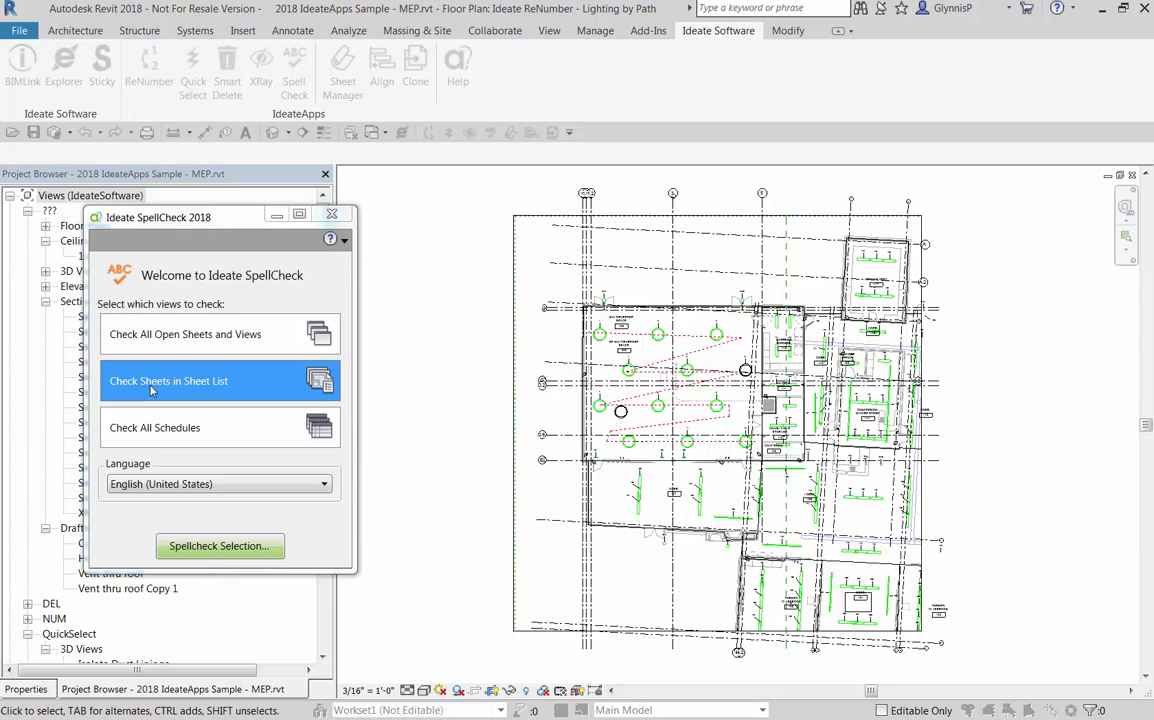
Step: Spell-check the Permit Set sheets from the Sheet List, stopping at FLASING on M101
{"action": "left_click", "coordinate": [143, 396]}
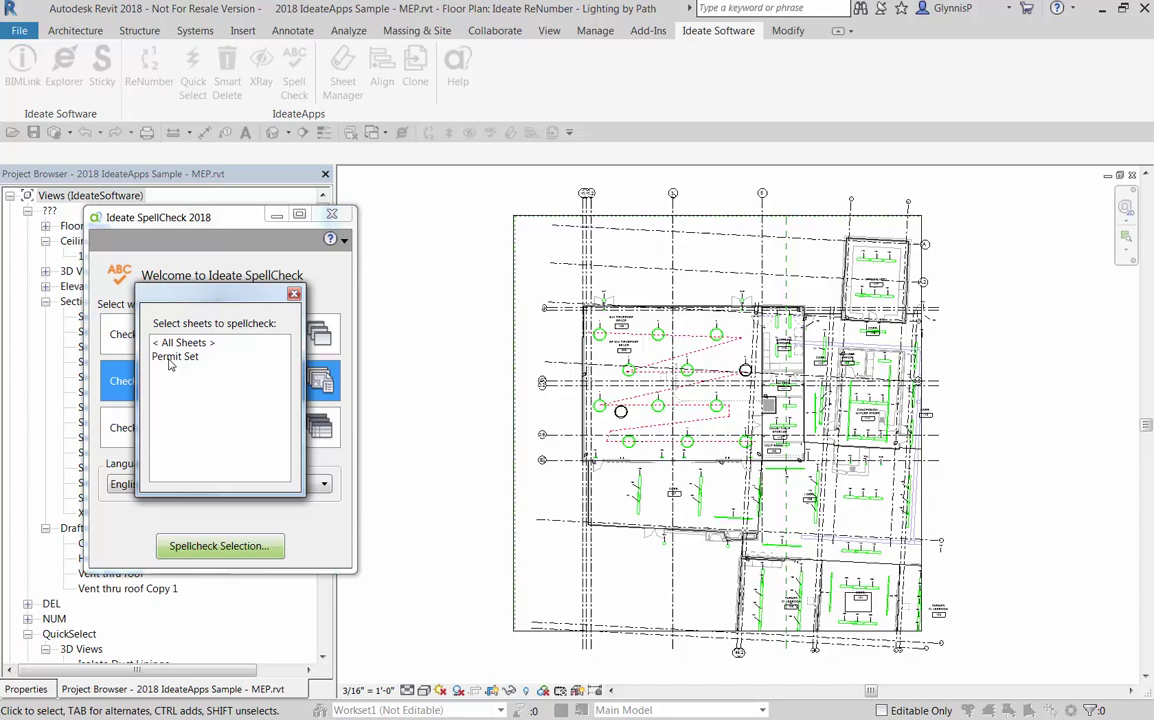
{"action": "double_click", "coordinate": [172, 357]}
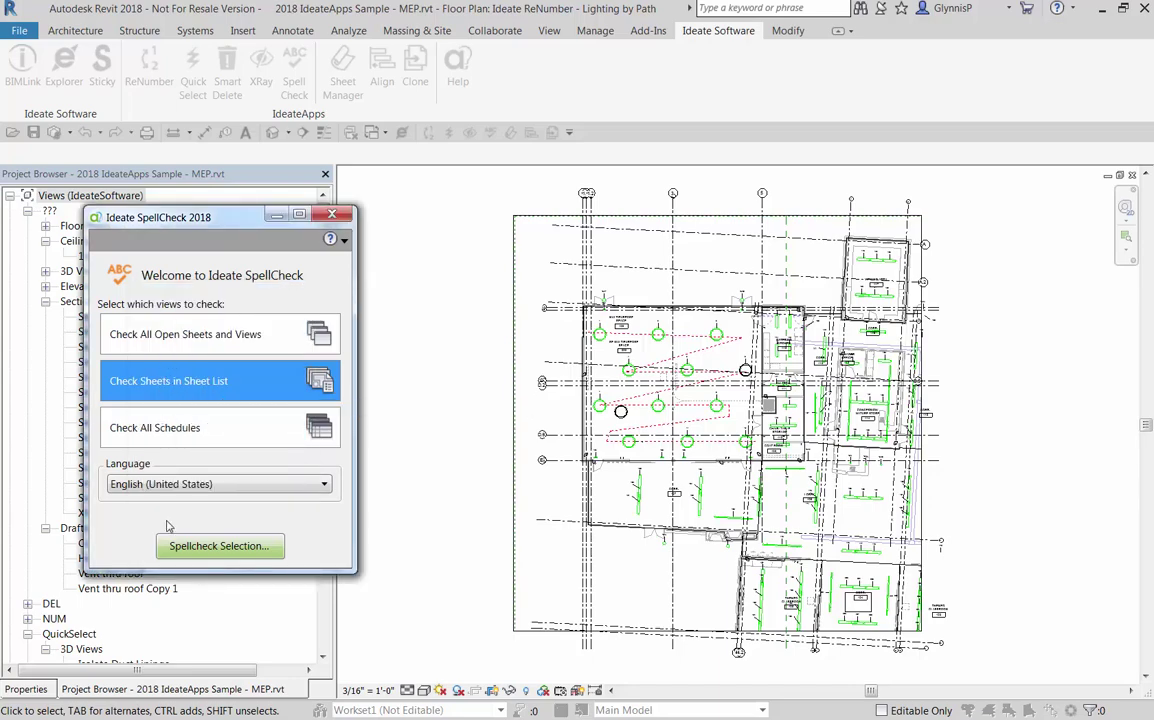
{"action": "left_click", "coordinate": [220, 546]}
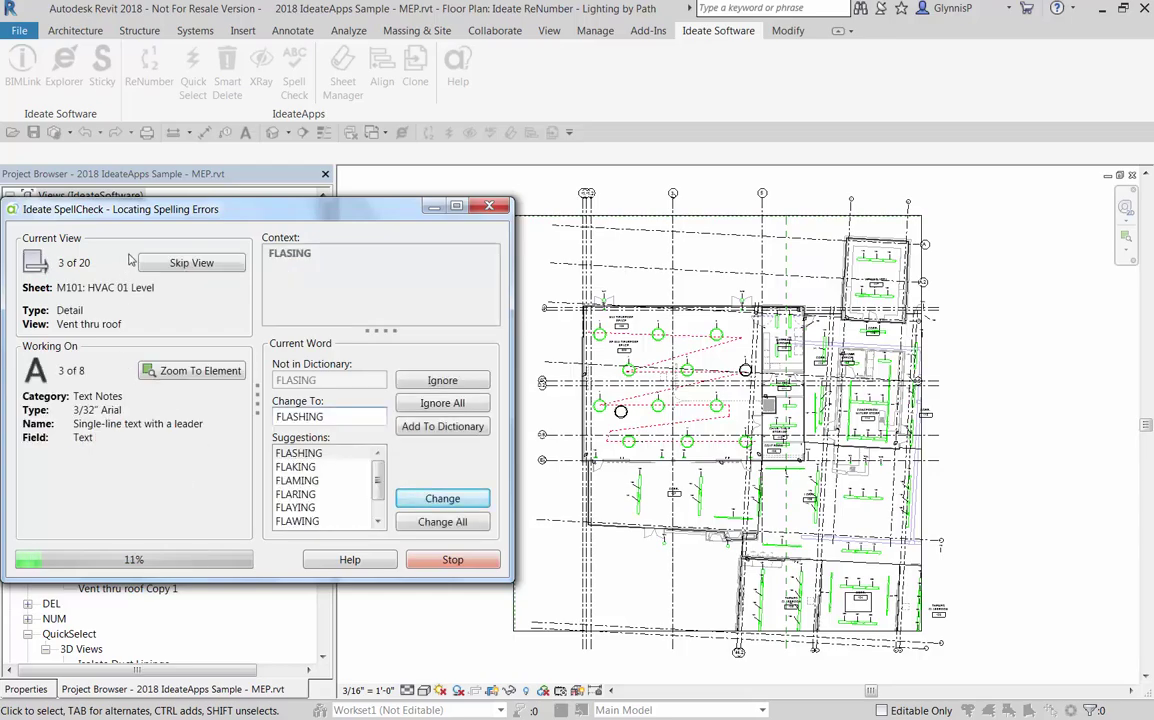
Step: Correct FLASING to FLASHING and SECURLY to SECURELY
{"action": "left_click_drag", "start_coordinate": [142, 216], "coordinate": [292, 191]}
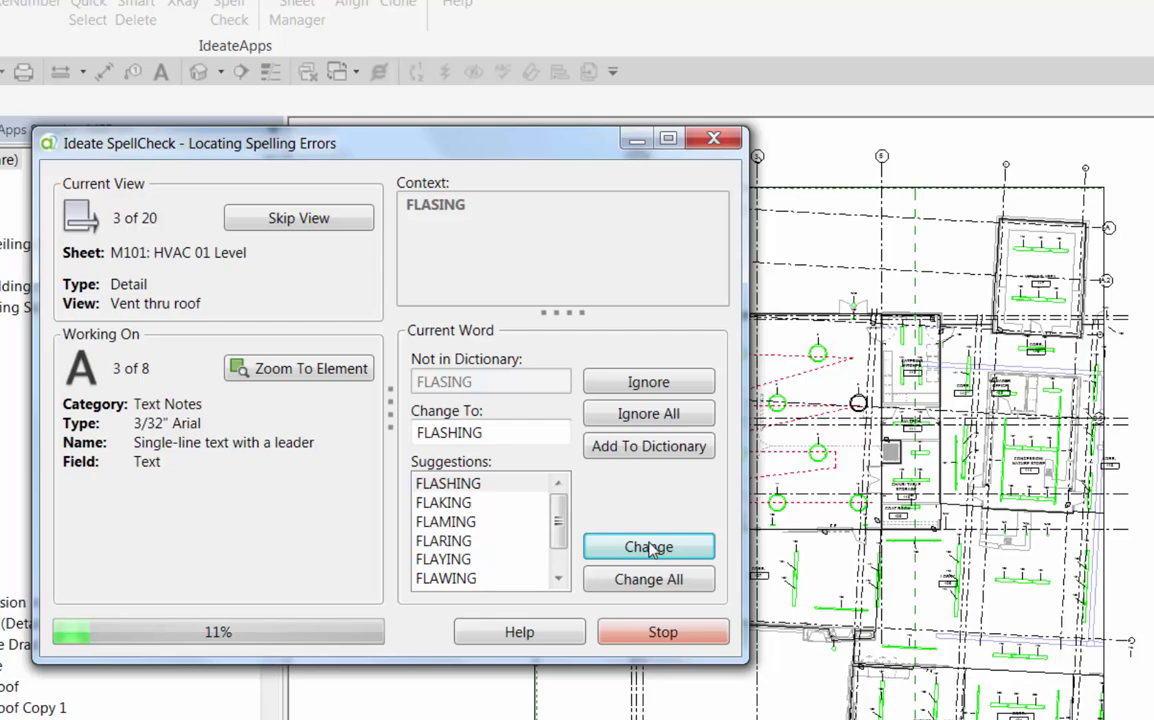
{"action": "left_click", "coordinate": [650, 548]}
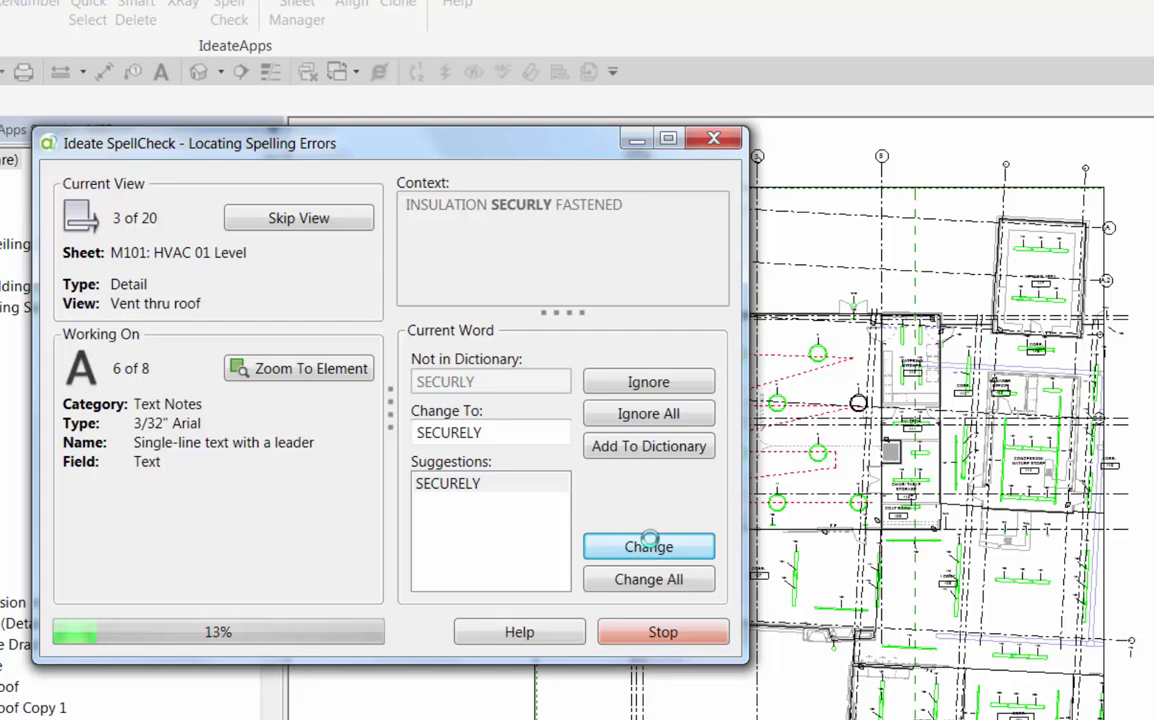
{"action": "left_click", "coordinate": [649, 549]}
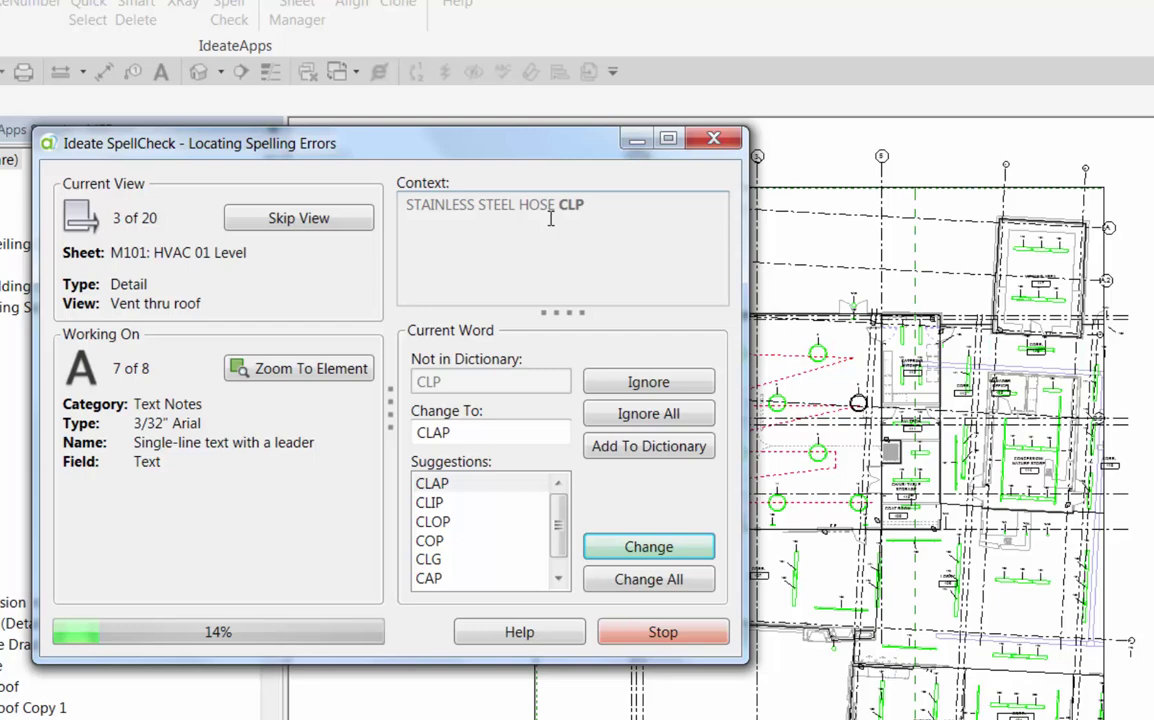
Step: Zoom the drawing to the CLP note, then ignore CLP everywhere
{"action": "left_click", "coordinate": [327, 372]}
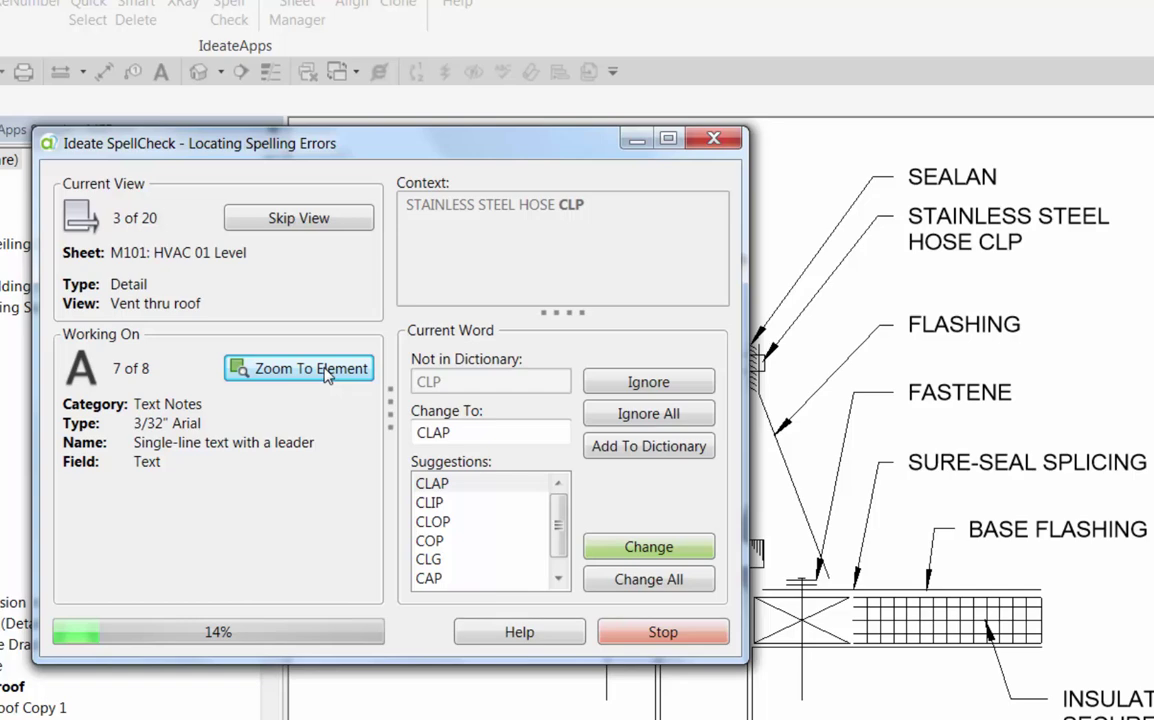
{"action": "left_click", "coordinate": [327, 372]}
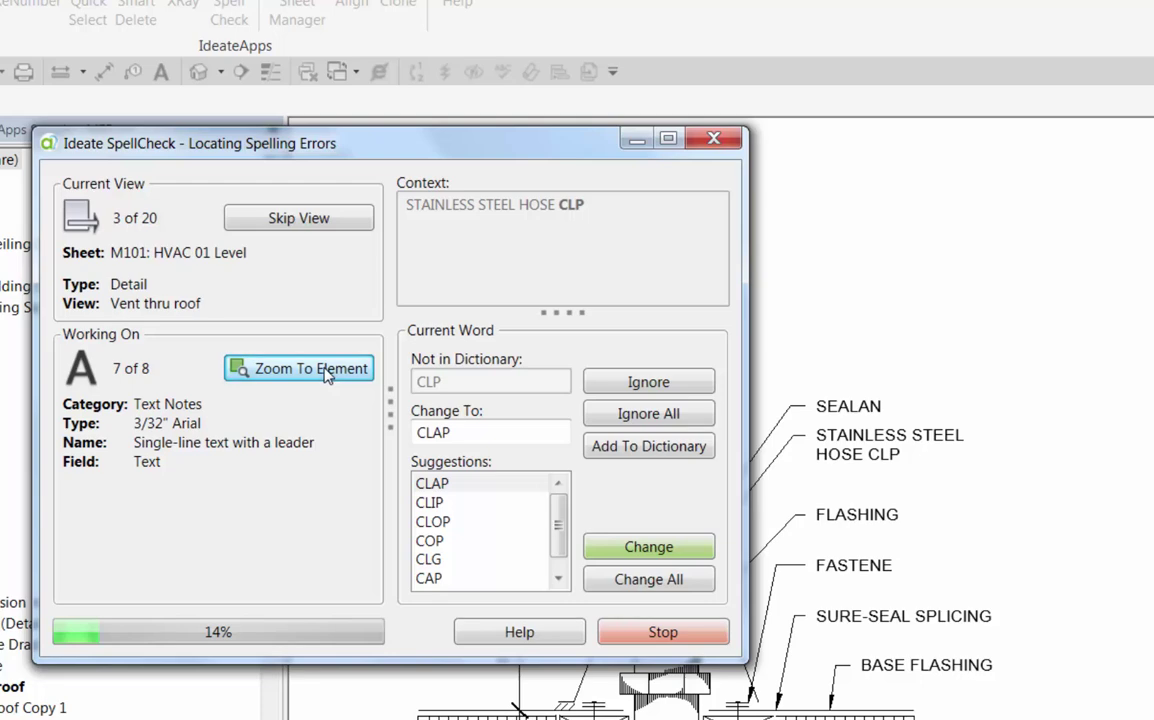
{"action": "left_click", "coordinate": [662, 415]}
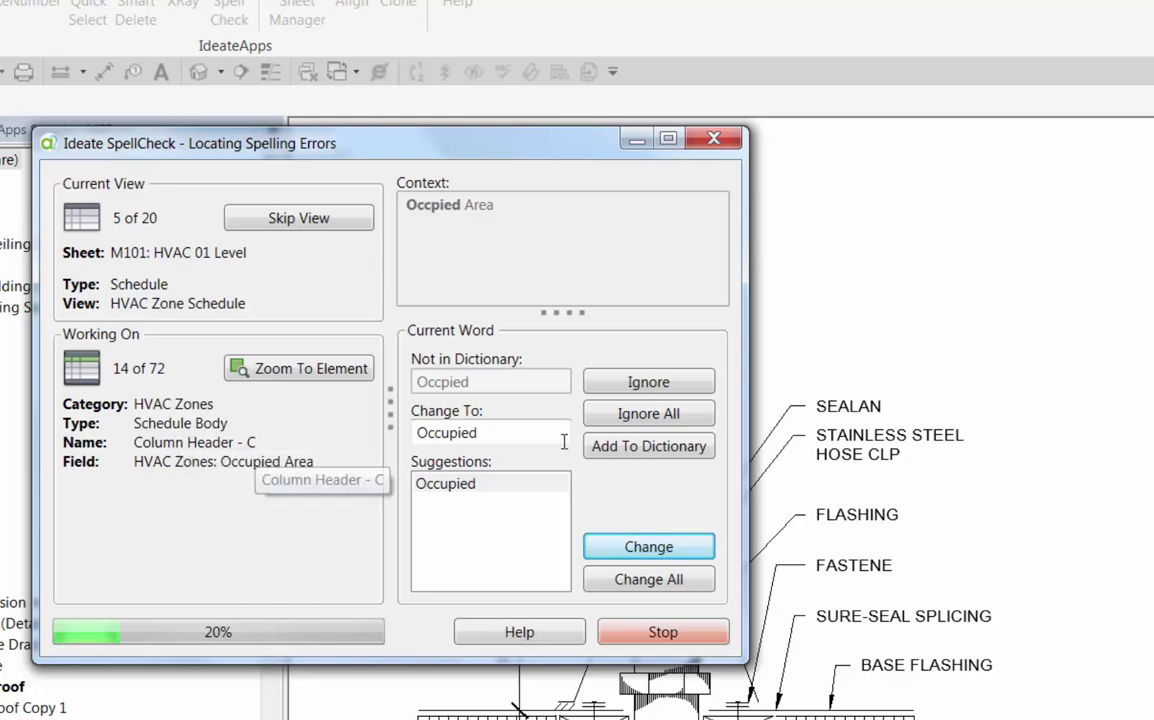
Step: Correct Occpied to Occupied, ths to this, spld to spelled and wrng to wrong
{"action": "left_click", "coordinate": [635, 547]}
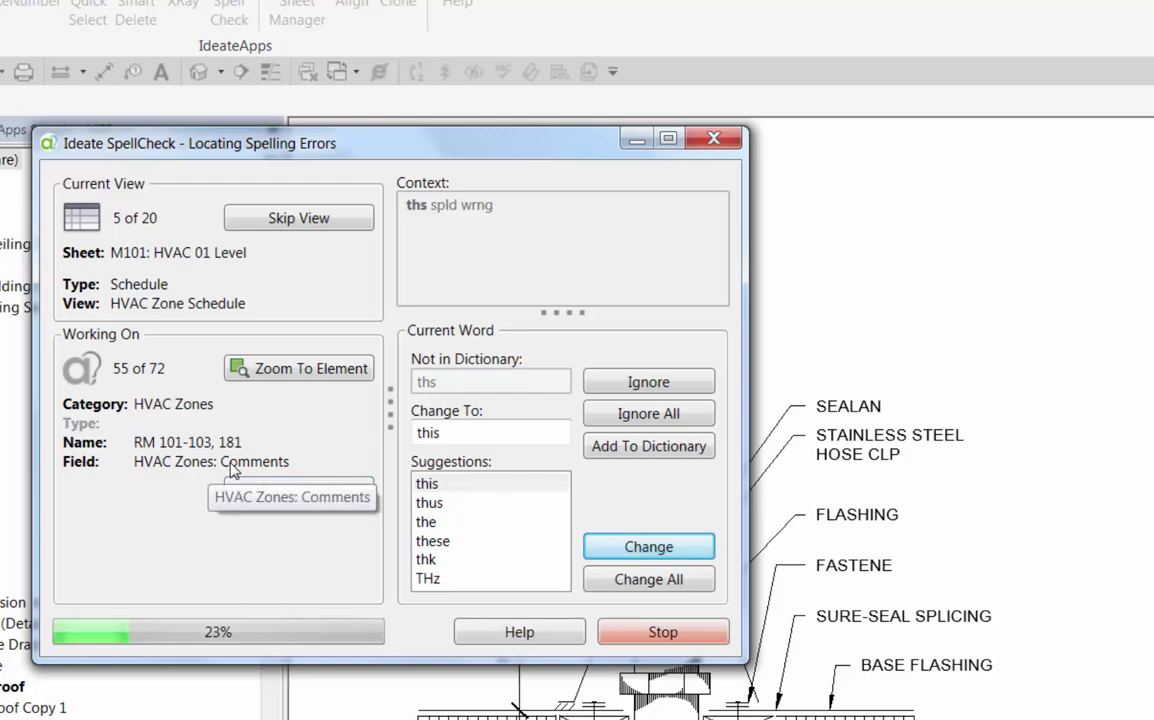
{"action": "left_click", "coordinate": [645, 549]}
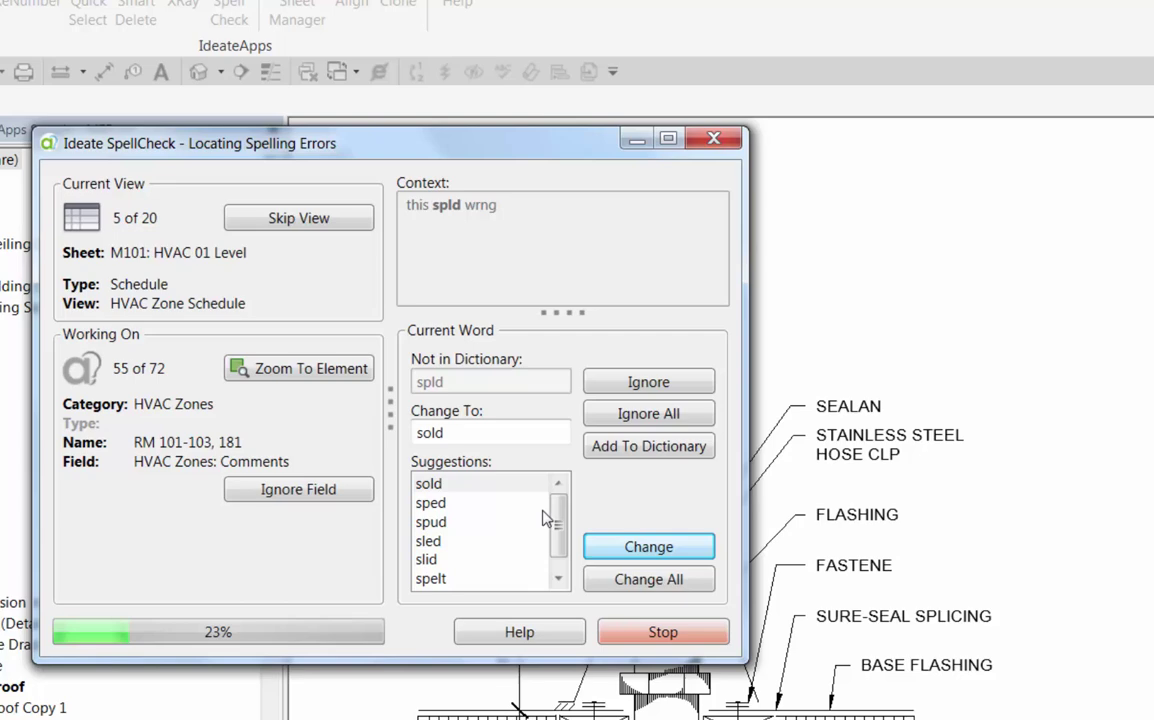
{"action": "double_click", "coordinate": [453, 432]}
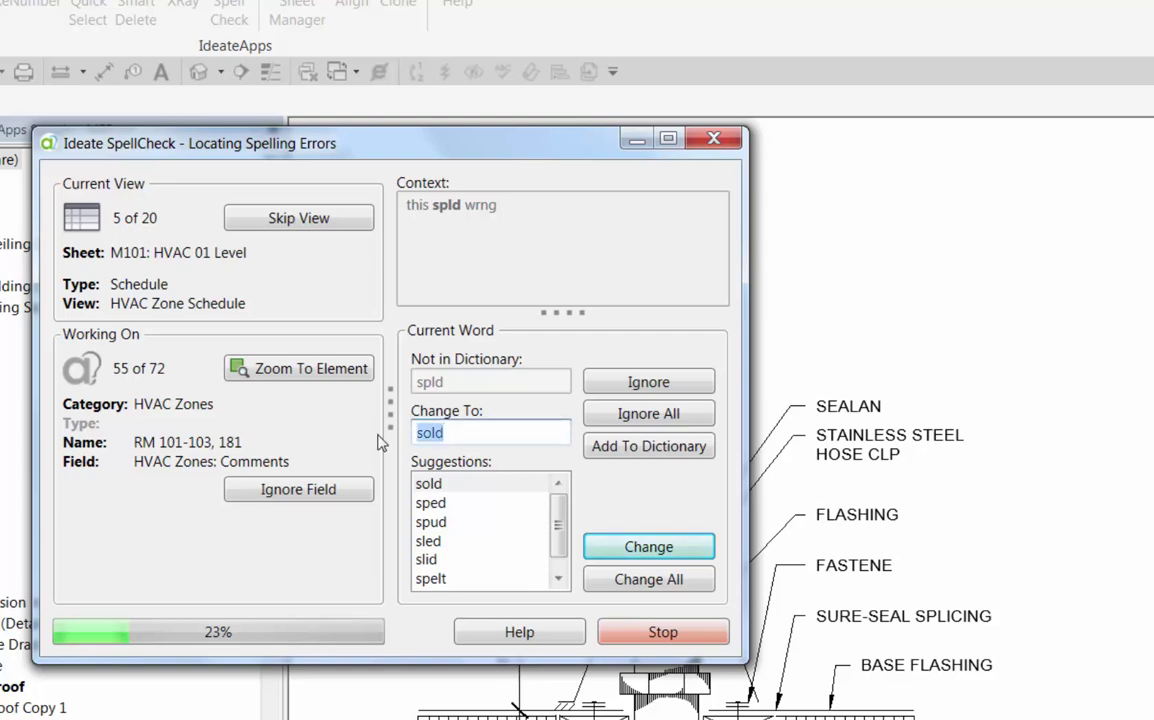
{"action": "type", "text": "spelled"}
{"action": "key", "text": "Return"}
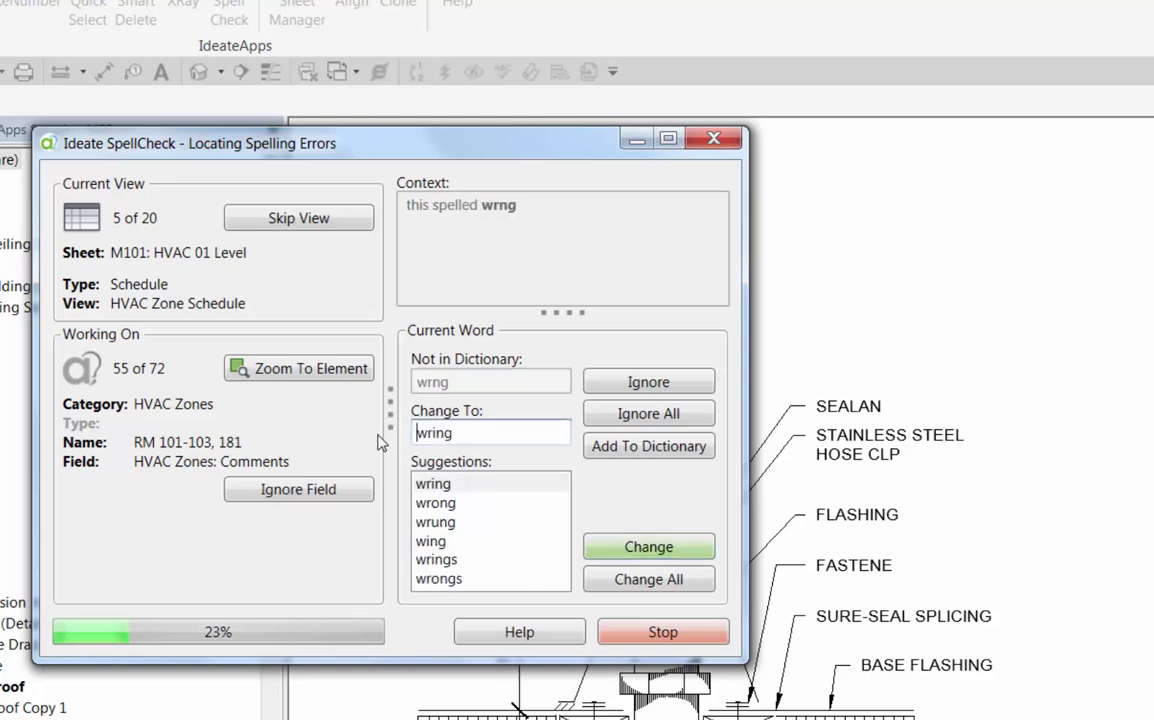
{"action": "left_click", "coordinate": [437, 503]}
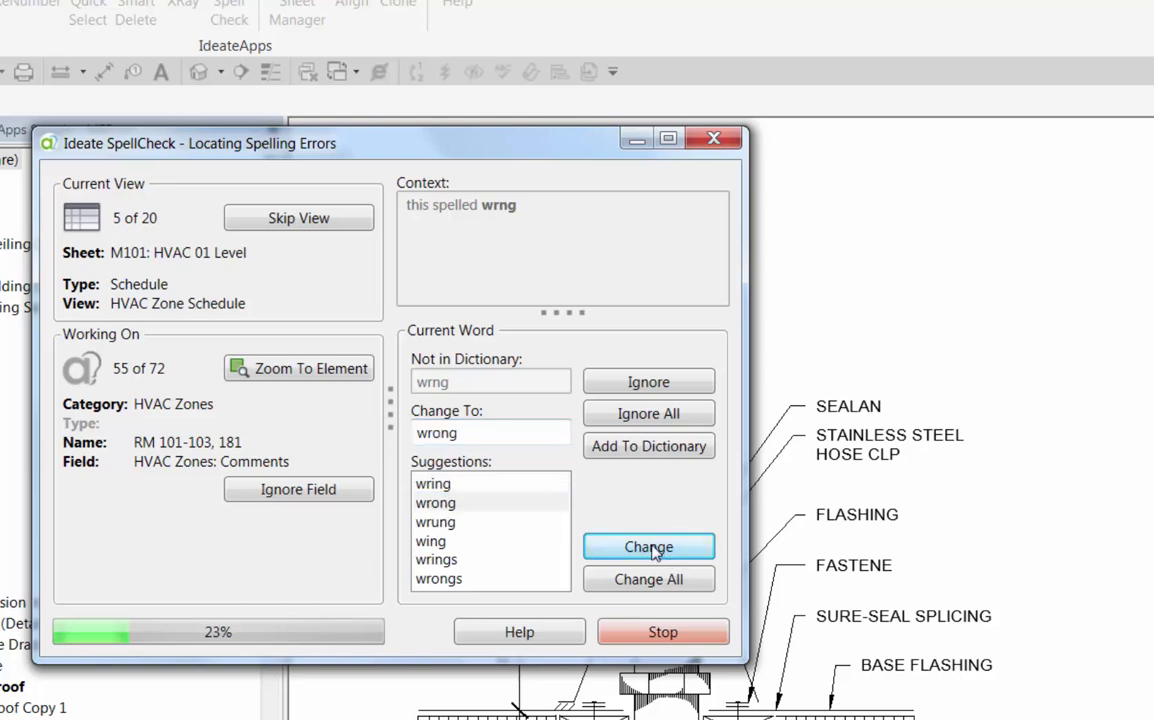
{"action": "left_click", "coordinate": [651, 549]}
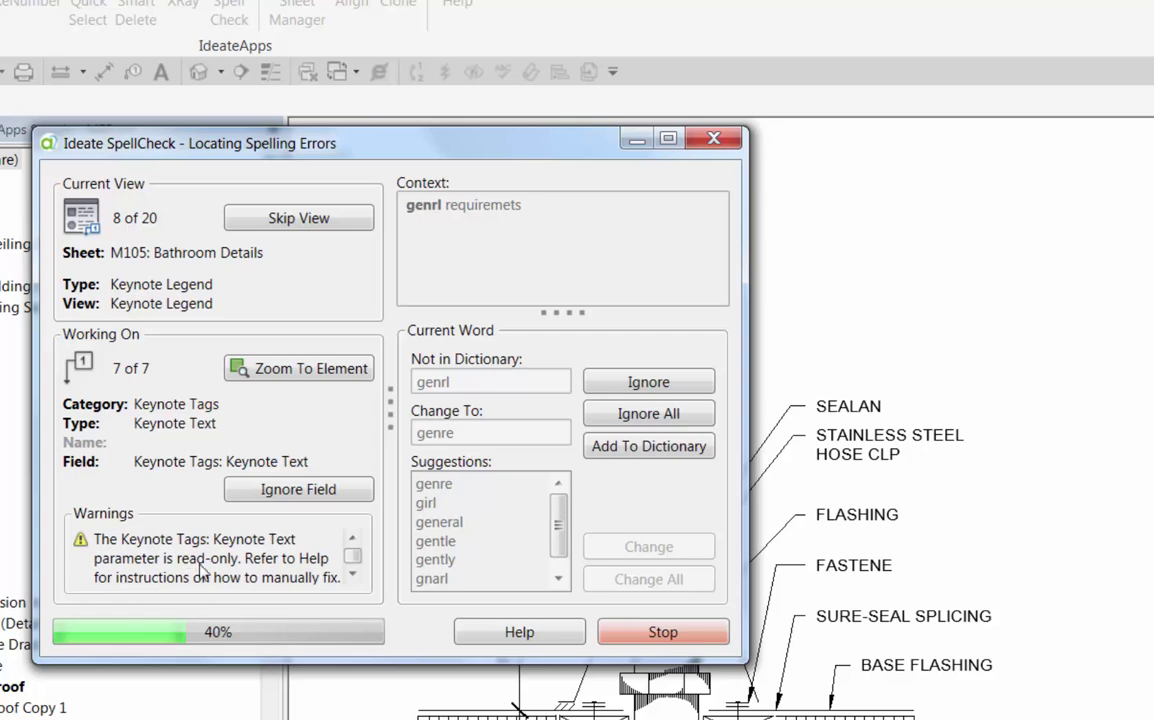
{"action": "left_click", "coordinate": [353, 573]}
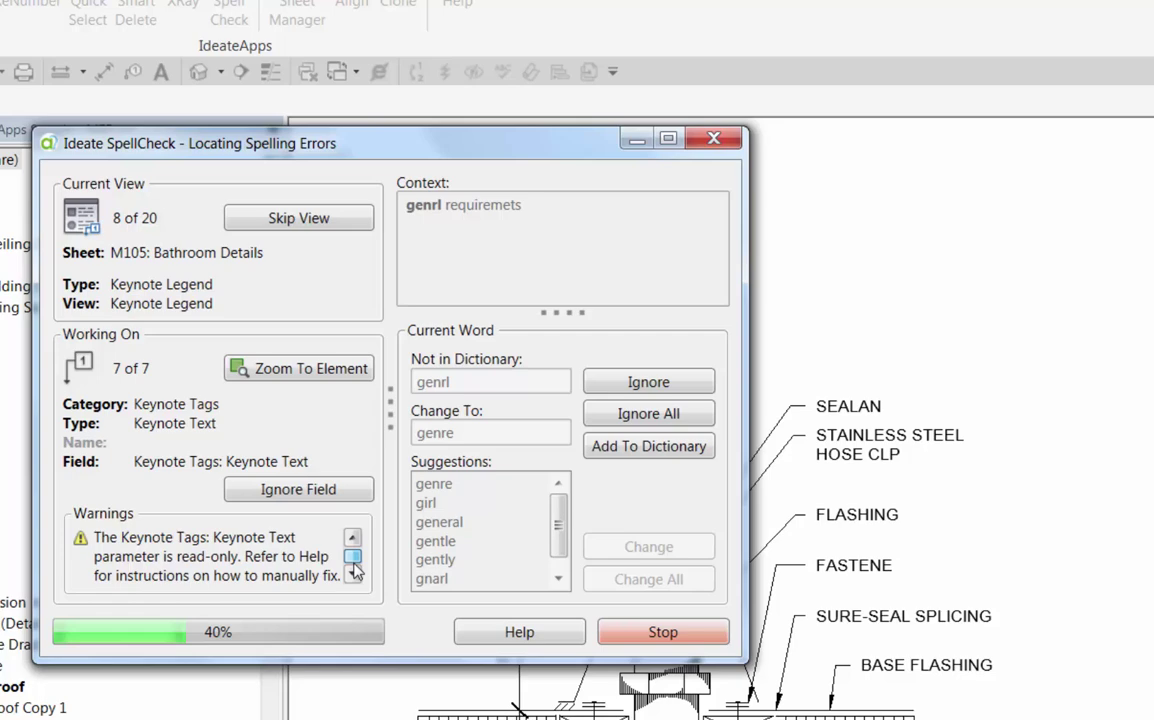
{"action": "left_click", "coordinate": [508, 638]}
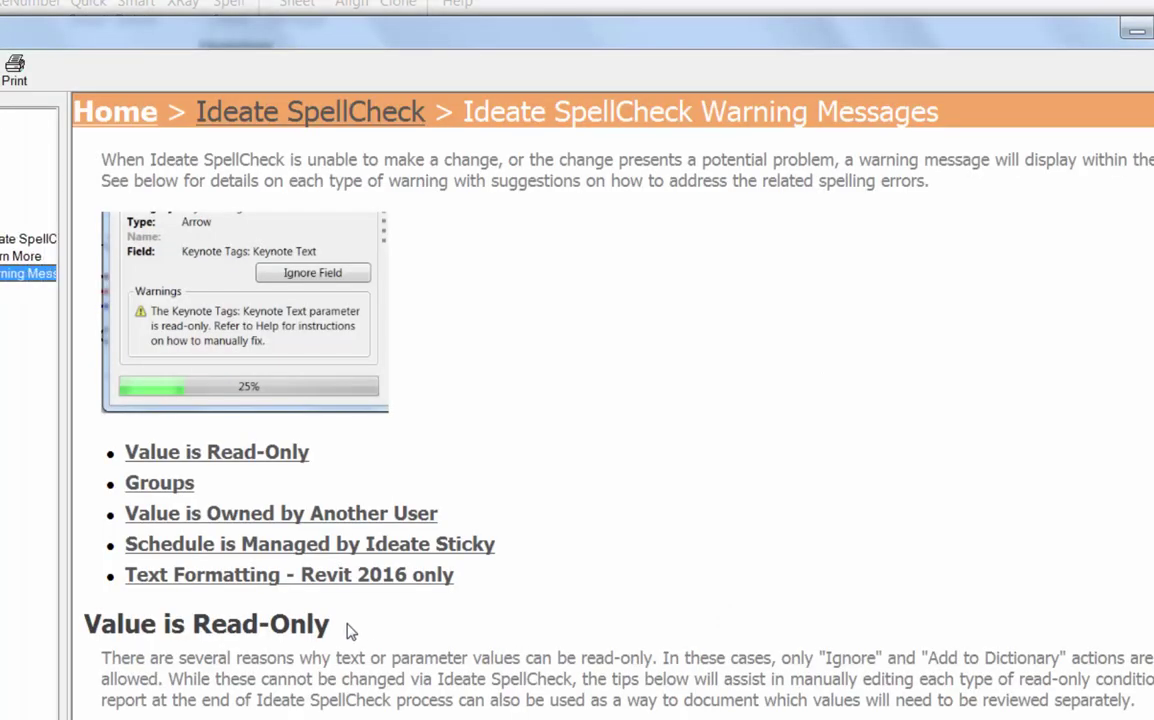
{"action": "scroll", "coordinate": [638, 555], "scroll_direction": "down", "scroll_amount": 5}
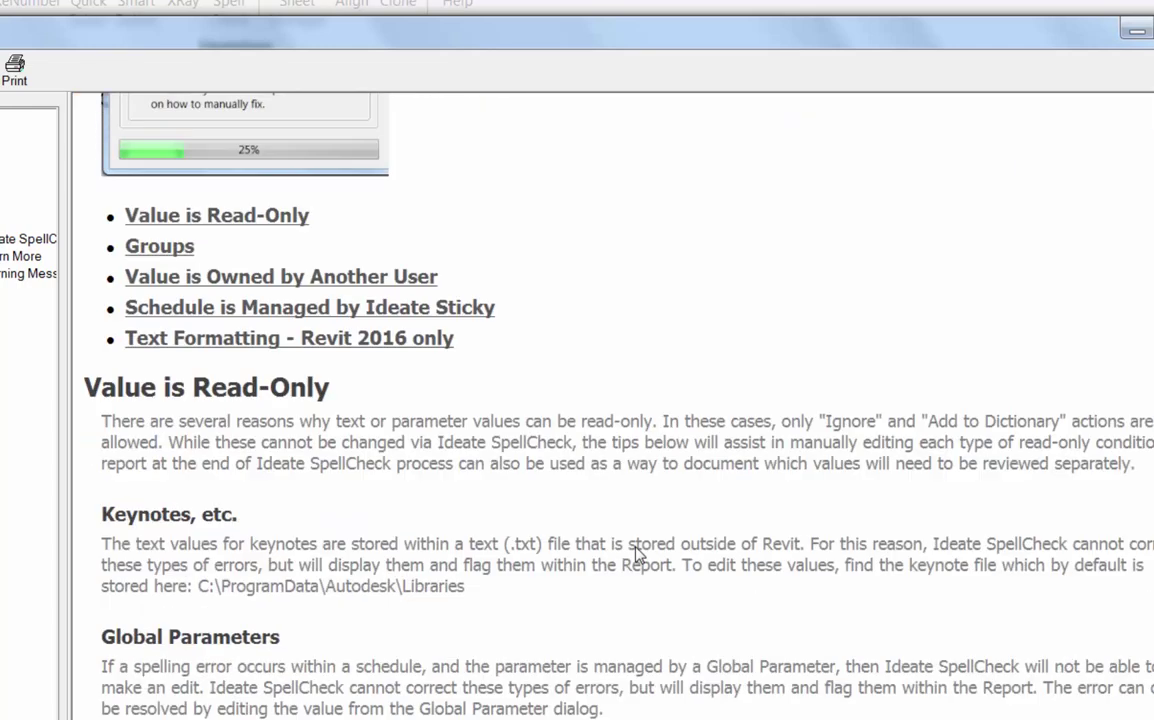
{"action": "scroll", "coordinate": [638, 552], "scroll_direction": "down", "scroll_amount": 3}
{"action": "scroll", "coordinate": [637, 547], "scroll_direction": "down", "scroll_amount": 3}
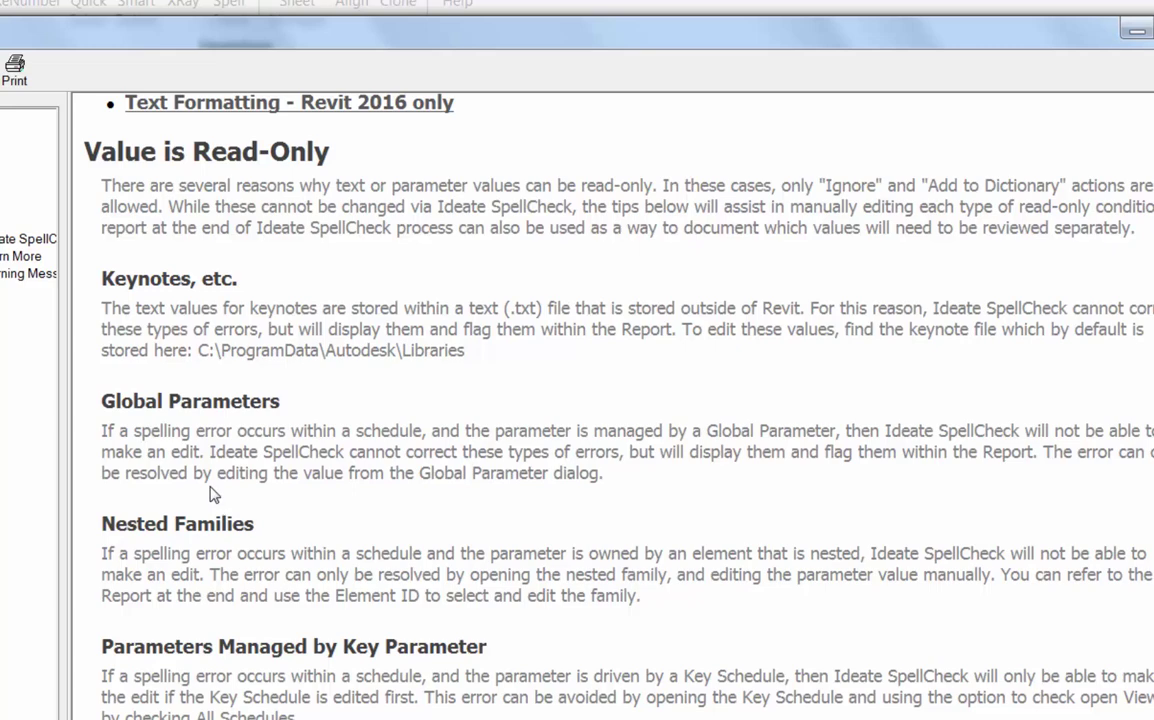
{"action": "left_click_drag", "start_coordinate": [255, 531], "coordinate": [160, 532]}
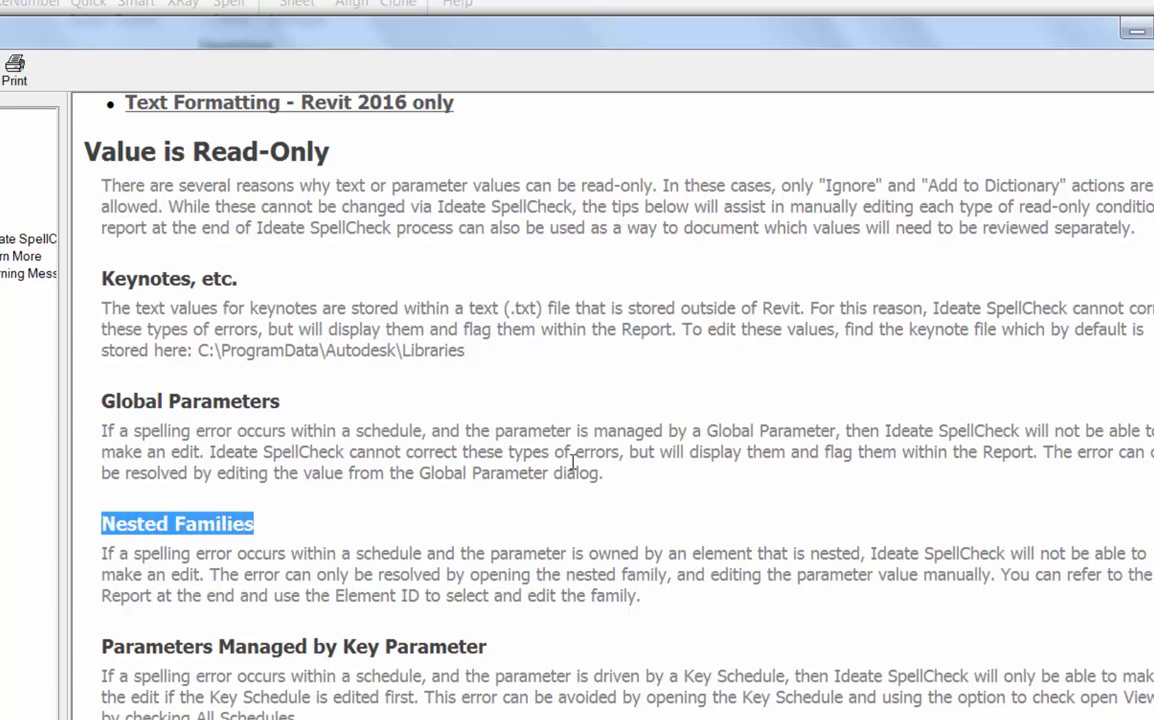
Step: Ignore genrl and requiremets, skip the MDP panel schedule, and change CLASSROM to CLASSROOM
{"action": "left_click", "coordinate": [1150, 30]}
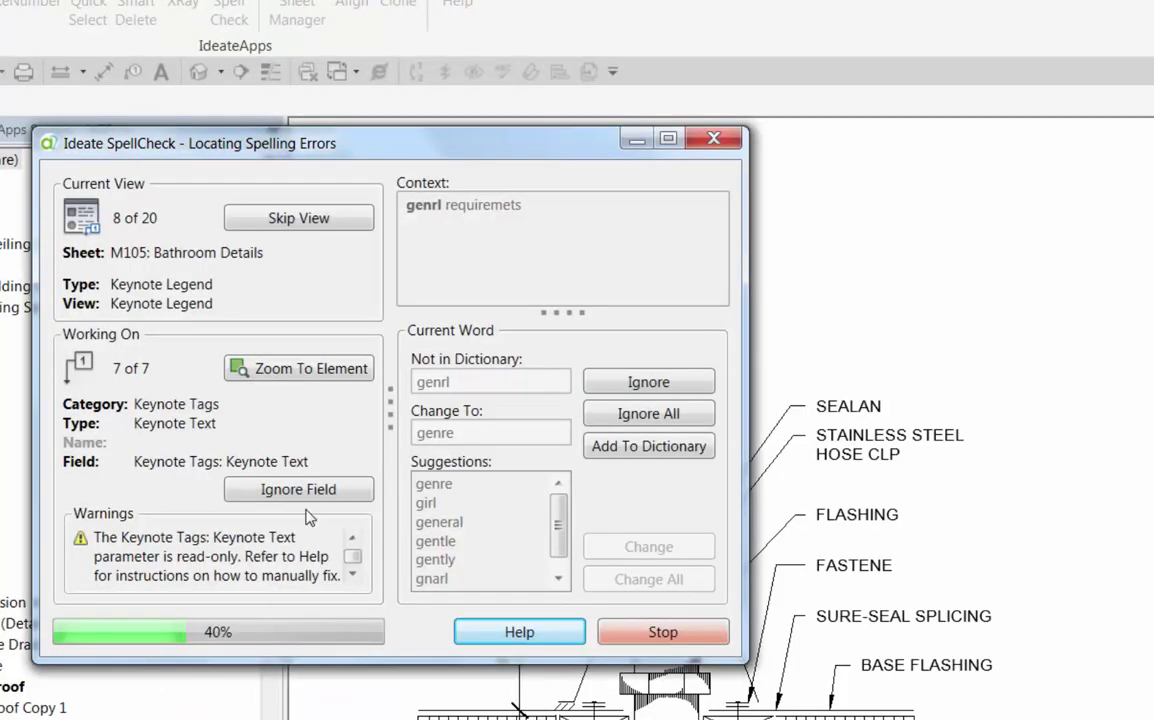
{"action": "left_click", "coordinate": [647, 385]}
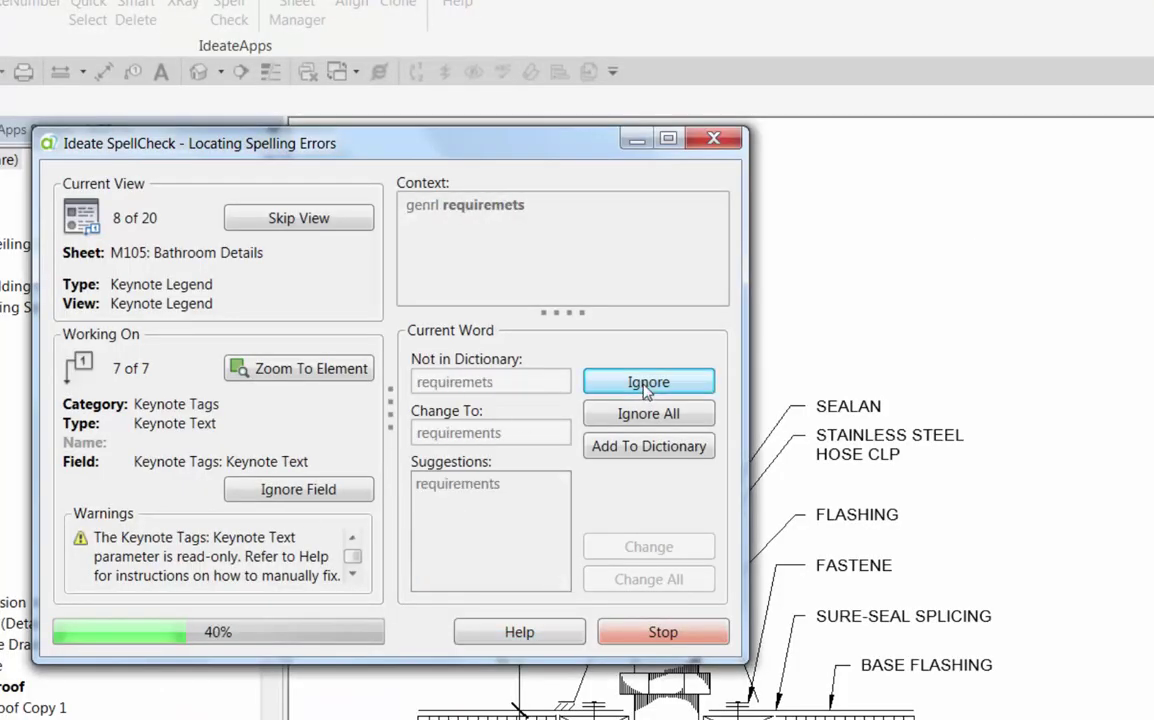
{"action": "left_click", "coordinate": [645, 385]}
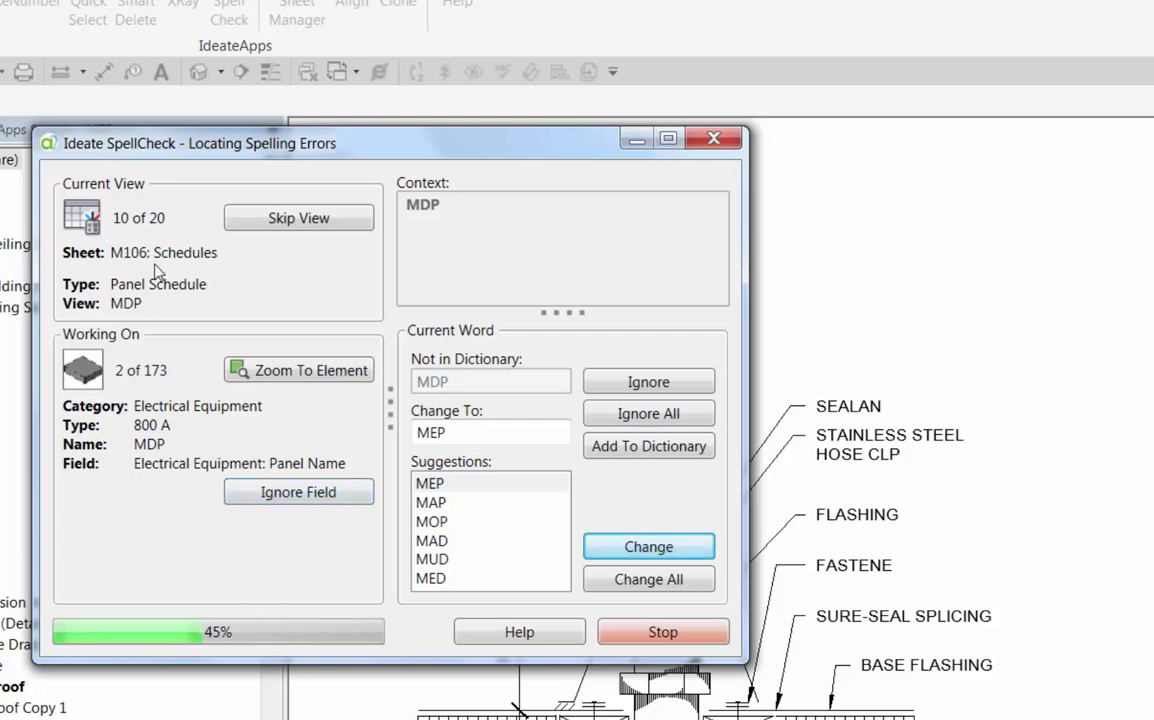
{"action": "left_click", "coordinate": [277, 219]}
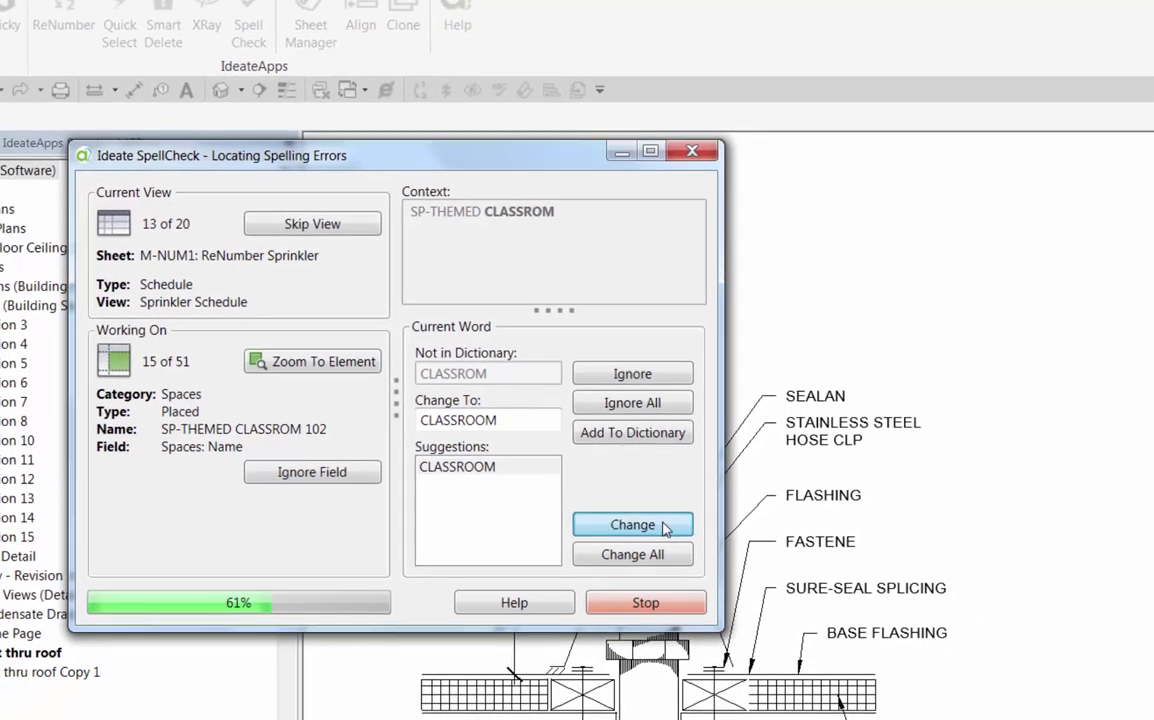
{"action": "left_click", "coordinate": [684, 552]}
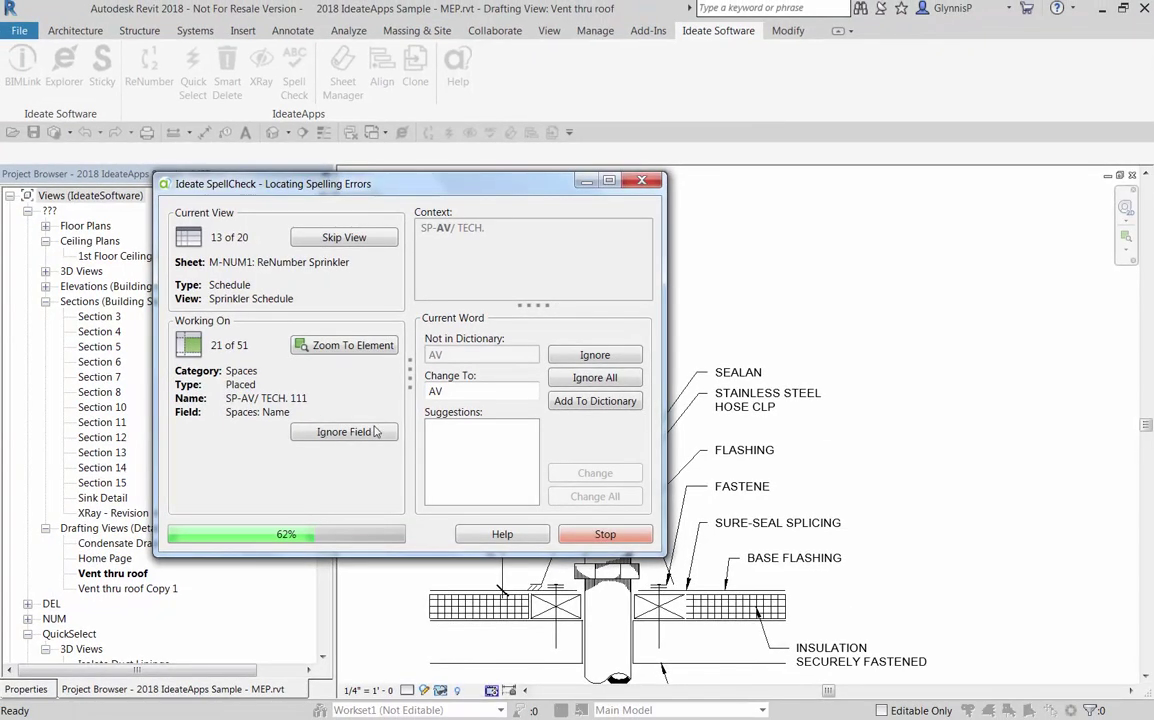
Step: End the check to show SpellCheck Results: 140 values, 5 elements modified, 1 warning
{"action": "left_click", "coordinate": [329, 432]}
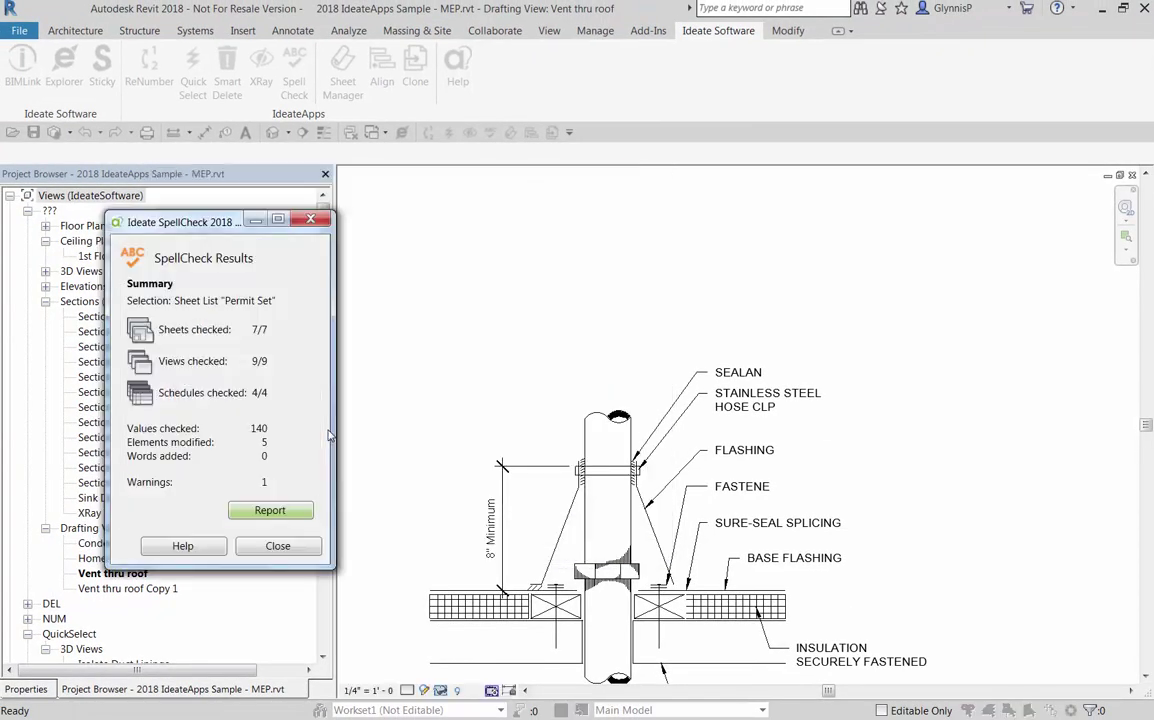
{"action": "left_click_drag", "start_coordinate": [213, 228], "coordinate": [367, 172]}
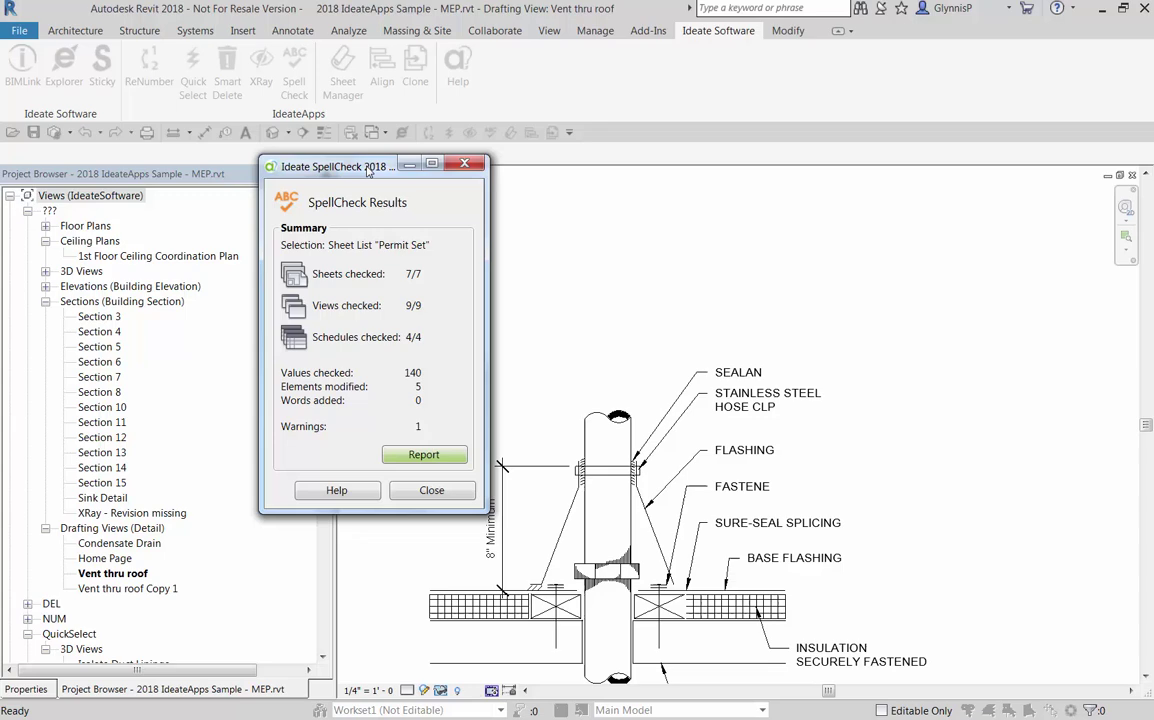
Step: Save the SpellCheck report under its default name and highlight its count lines in Notepad
{"action": "left_click", "coordinate": [421, 454]}
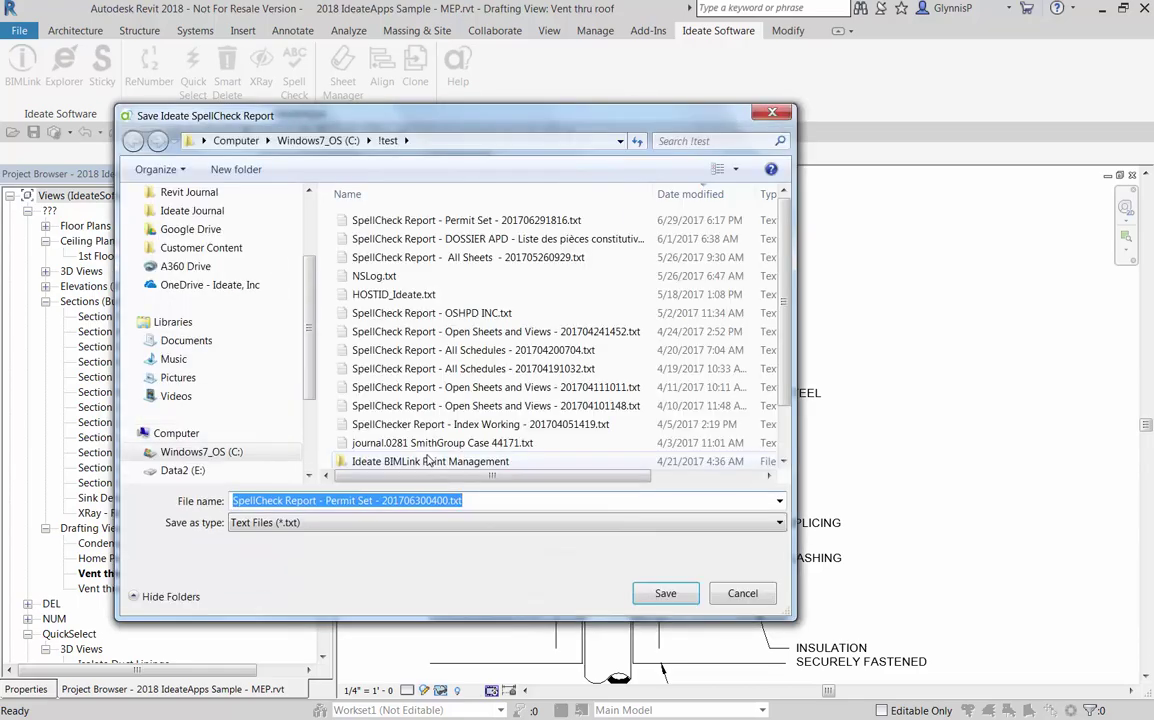
{"action": "key", "text": "Return"}
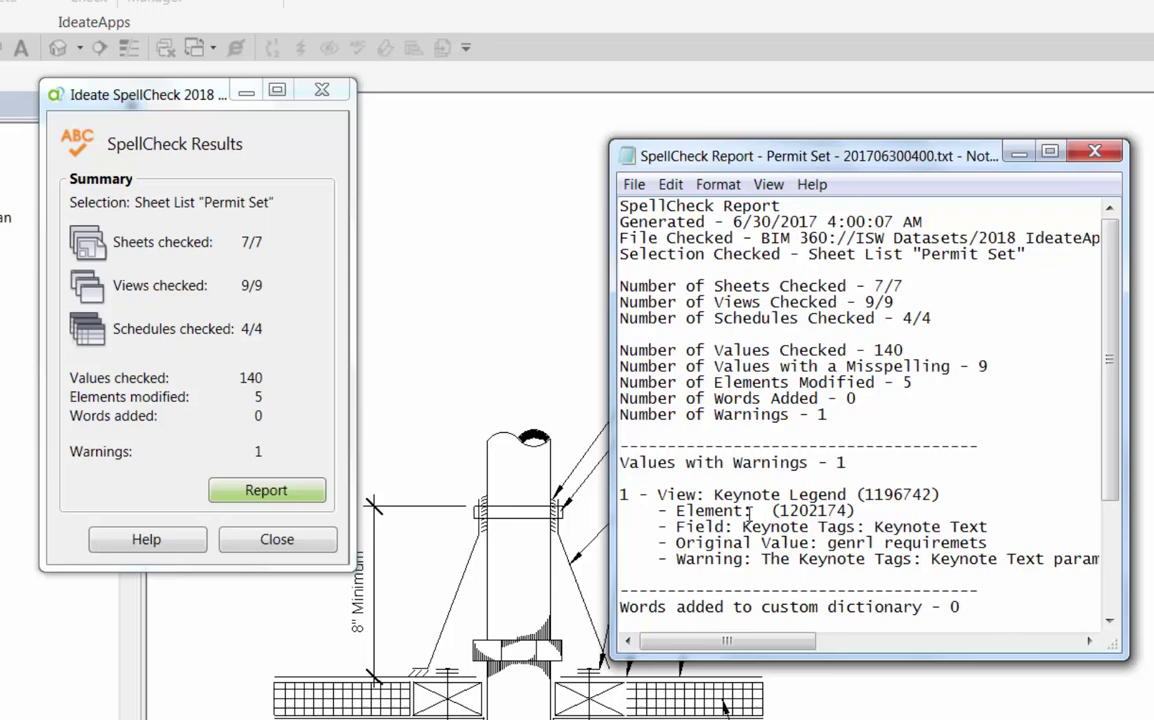
{"action": "left_click_drag", "start_coordinate": [845, 416], "coordinate": [671, 309]}
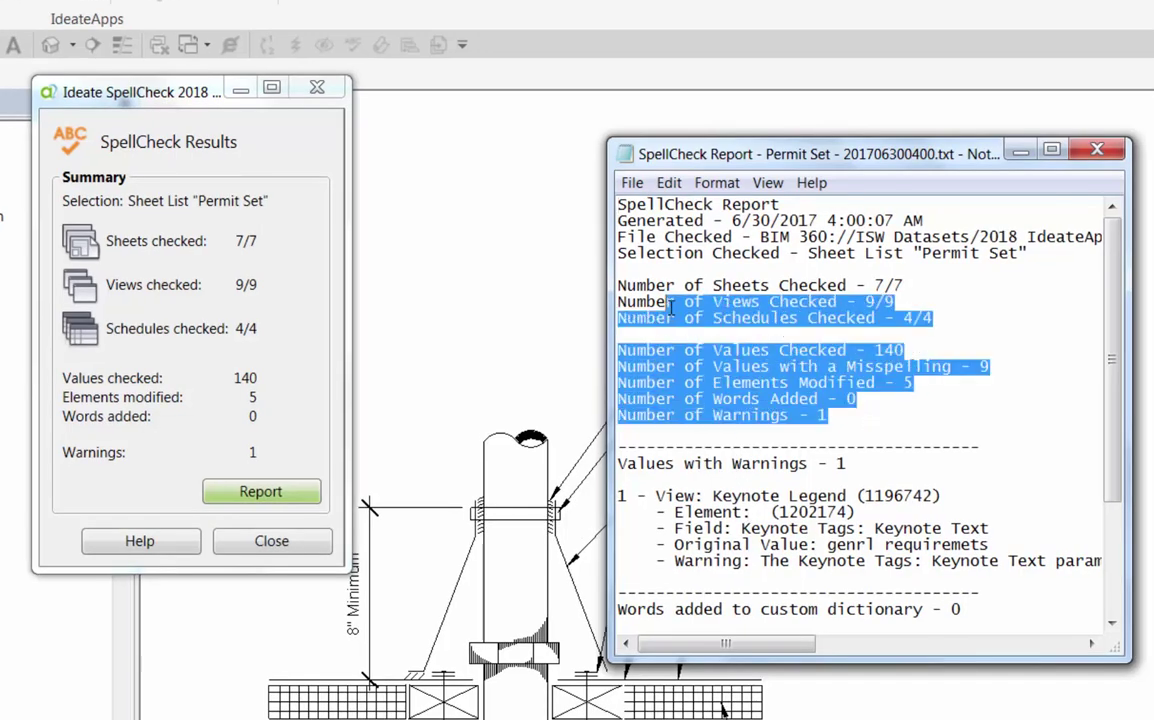
{"action": "left_click", "coordinate": [728, 452]}
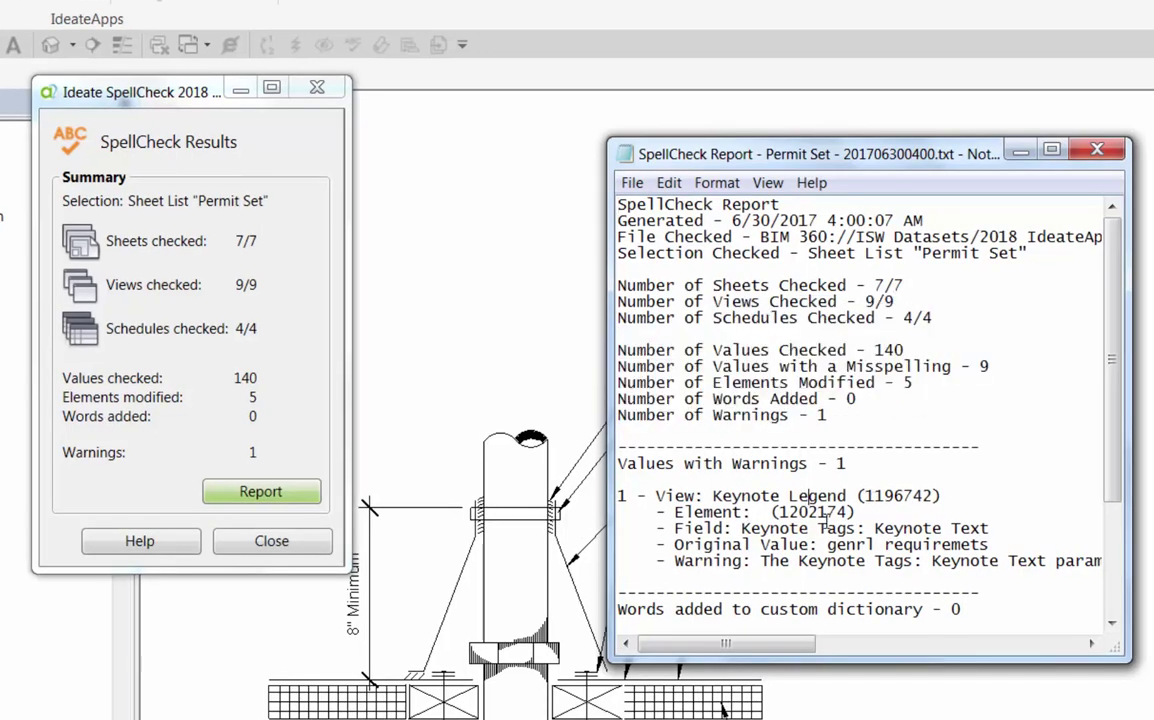
Step: Review the report, selecting the warned keynote's element ID and the modified elements list
{"action": "scroll", "coordinate": [822, 524], "scroll_direction": "down", "scroll_amount": 1}
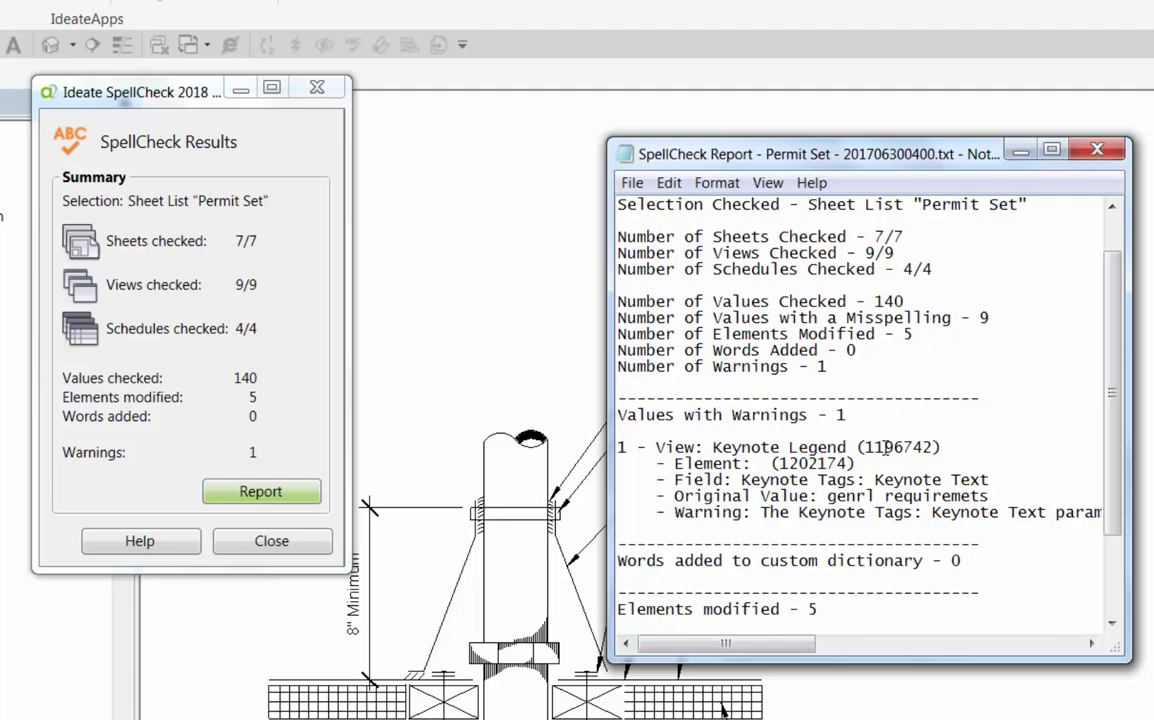
{"action": "left_click_drag", "start_coordinate": [852, 463], "coordinate": [779, 463]}
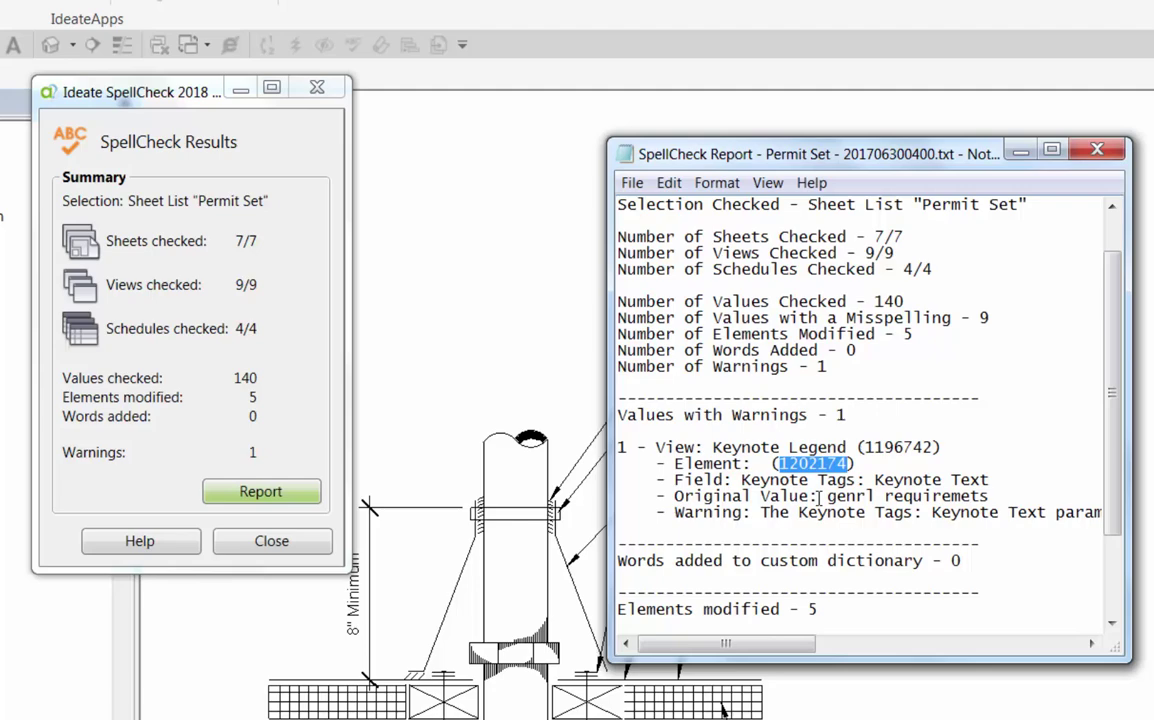
{"action": "scroll", "coordinate": [818, 497], "scroll_direction": "down", "scroll_amount": 1}
{"action": "scroll", "coordinate": [818, 497], "scroll_direction": "down", "scroll_amount": 1}
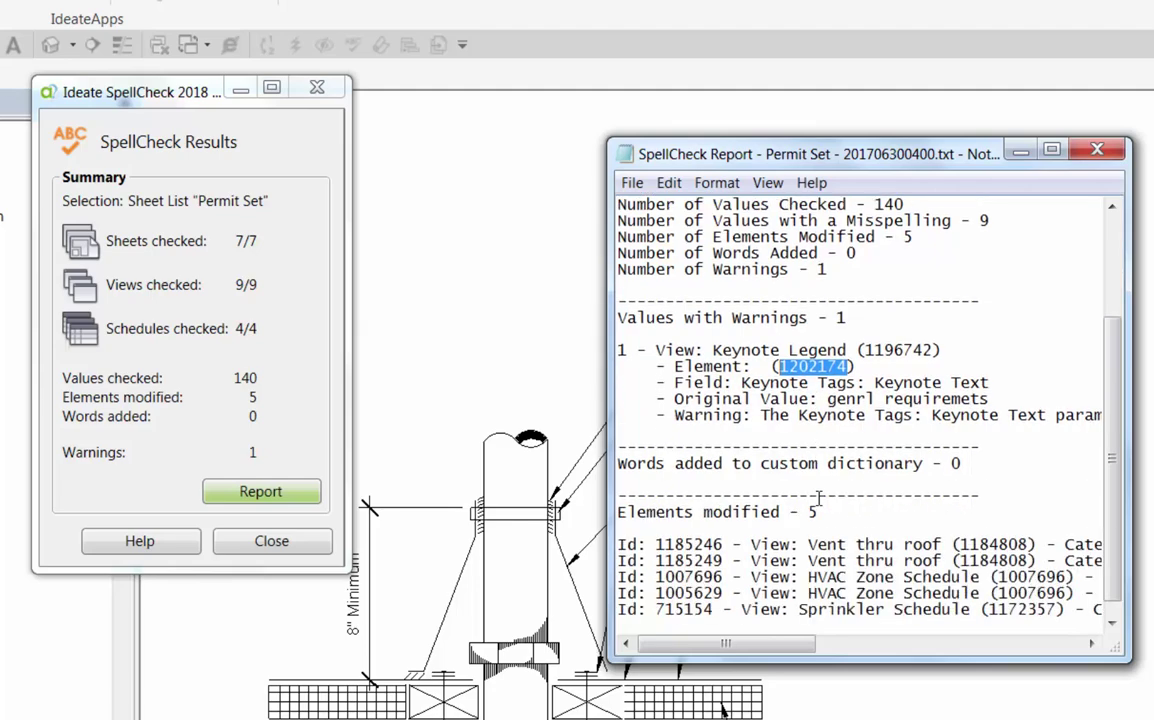
{"action": "scroll", "coordinate": [818, 497], "scroll_direction": "down", "scroll_amount": 1}
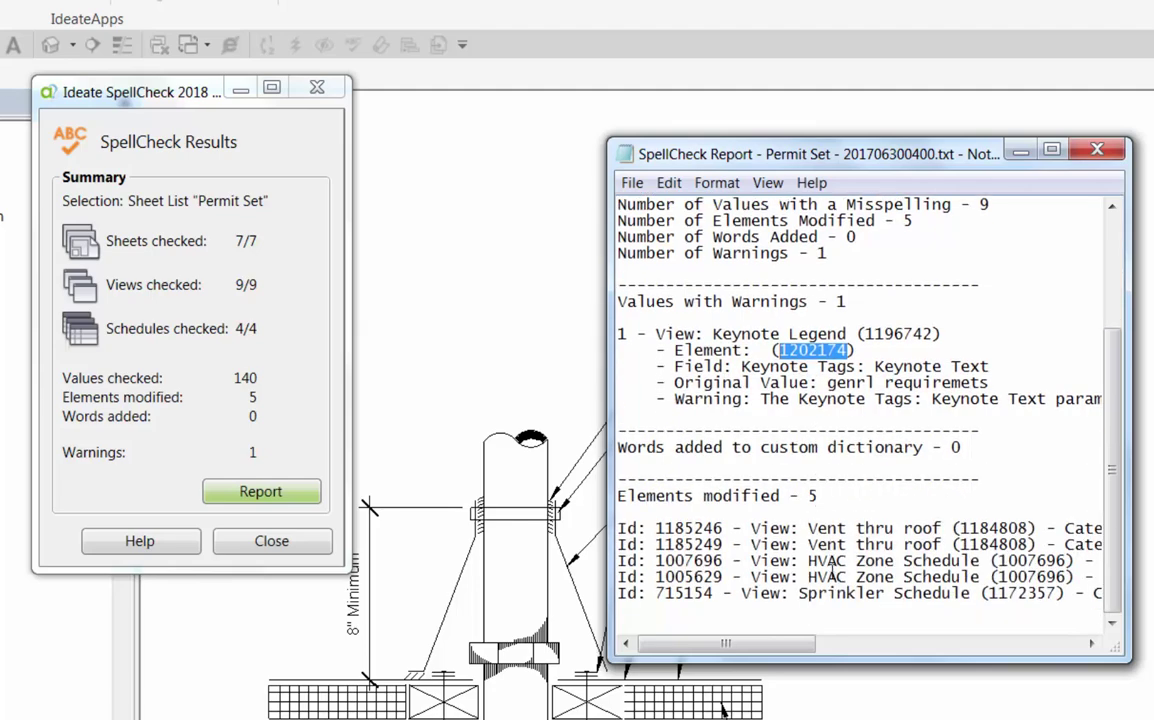